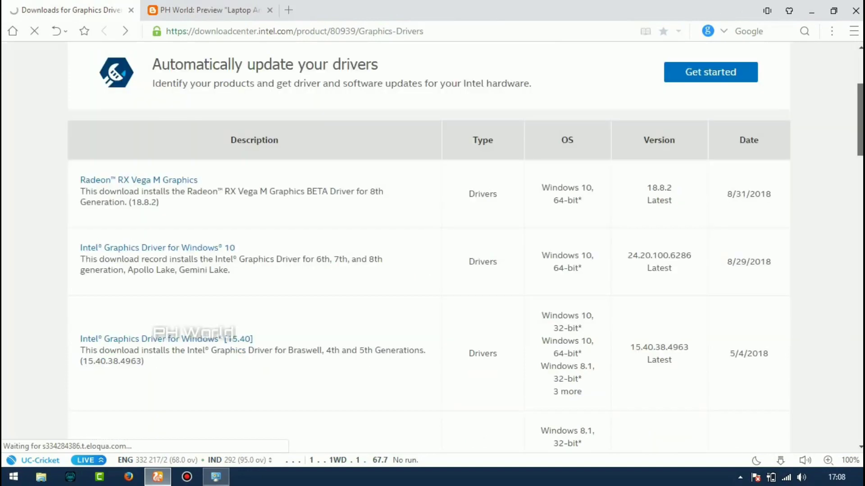
- Open the download page for Intel Graphics Driver for Windows 7*/8.1* [15.36] from the graphics drivers list
scroll(432, 270, "up", 1)
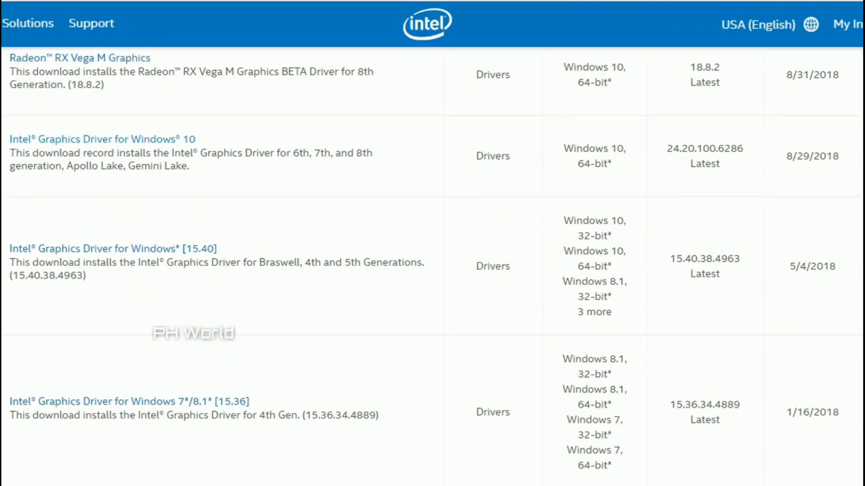
scroll(432, 266, "down", 5)
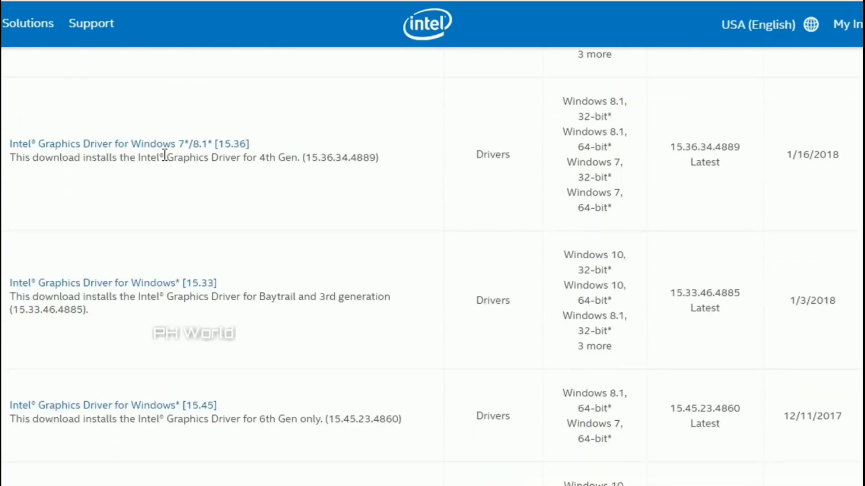
left_click(612, 117)
left_click(222, 143)
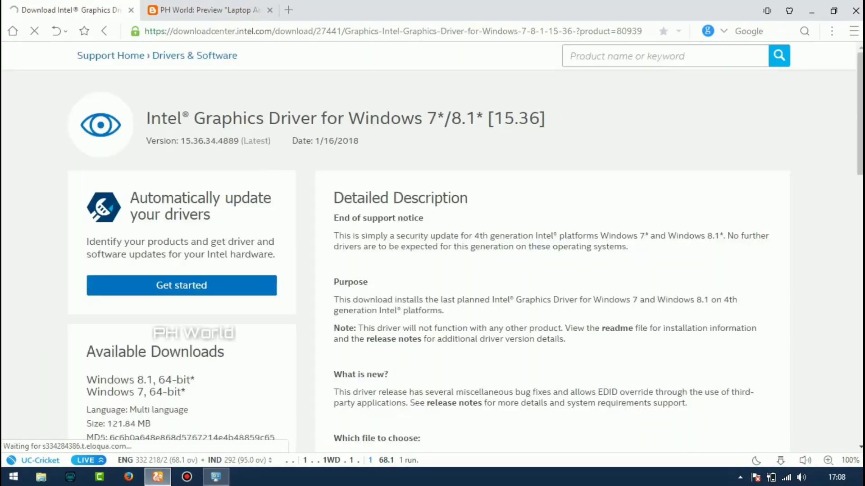
- Examine the available 64-bit and 32-bit .exe and .zip downloads for the 15.36.34.4889 driver
scroll(848, 111, "down", 2)
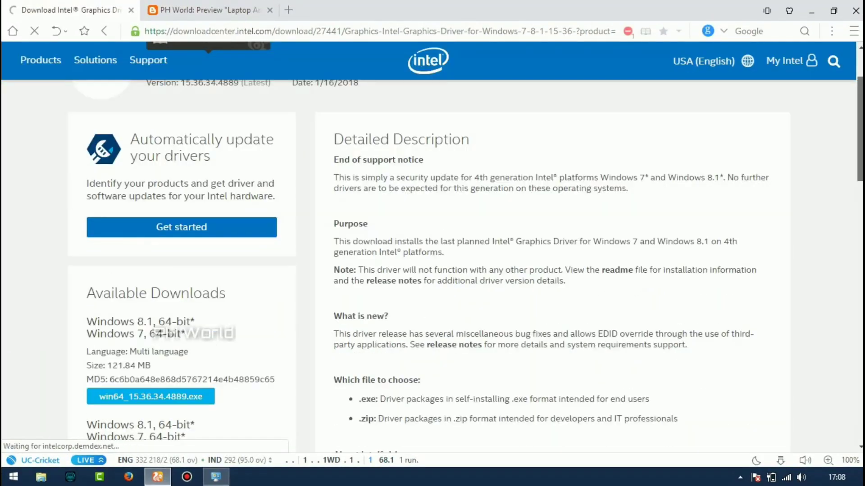
scroll(433, 266, "down", 2)
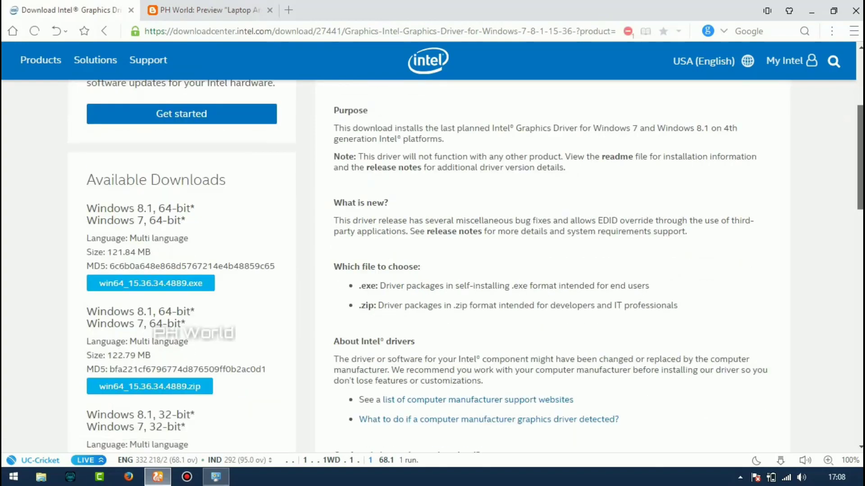
scroll(432, 266, "down", 3)
scroll(432, 265, "up", 2)
scroll(341, 149, "down", 1)
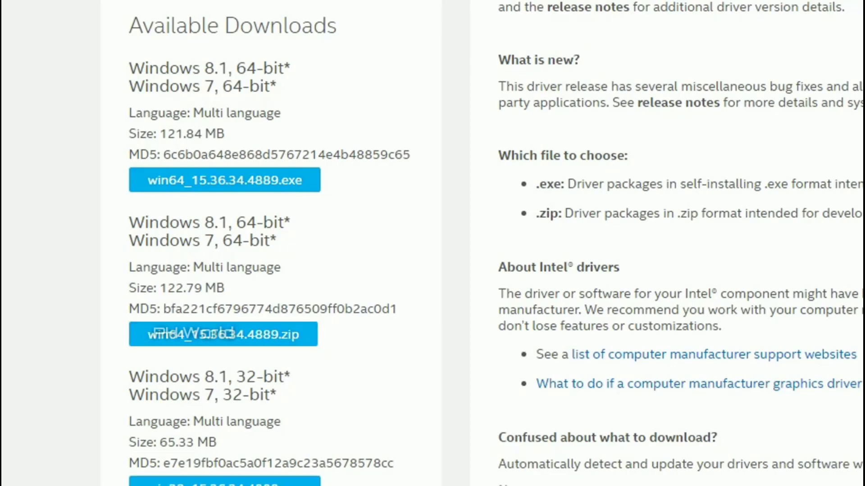
scroll(432, 243, "down", 4)
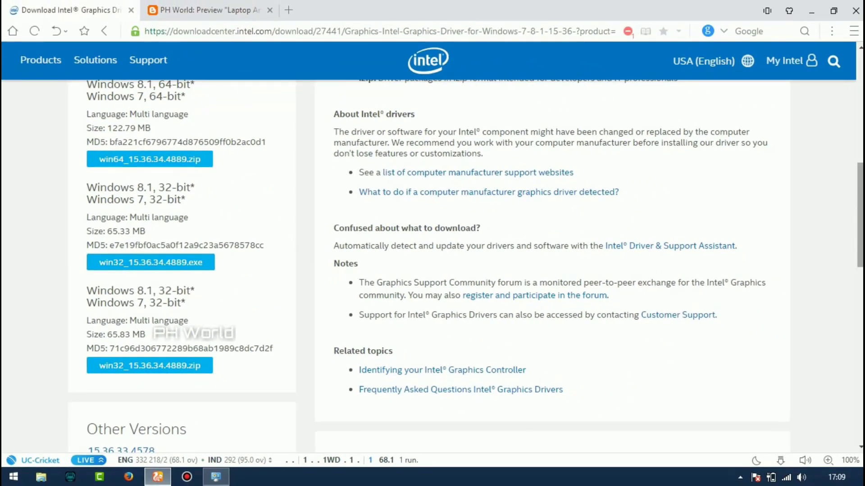
scroll(266, 247, "up", 4)
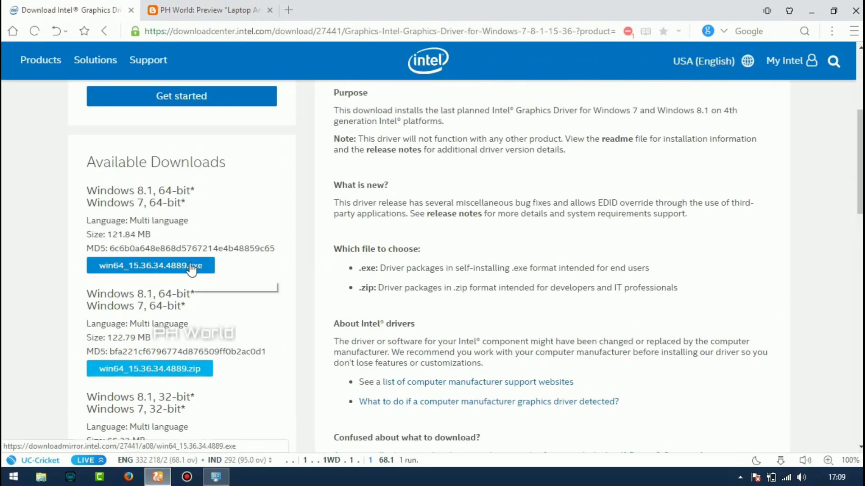
- View the download prompts for win64_15.36.34.4889.exe and win64_15.36.34.4889.zip, dismissing each without downloading
left_click(181, 265)
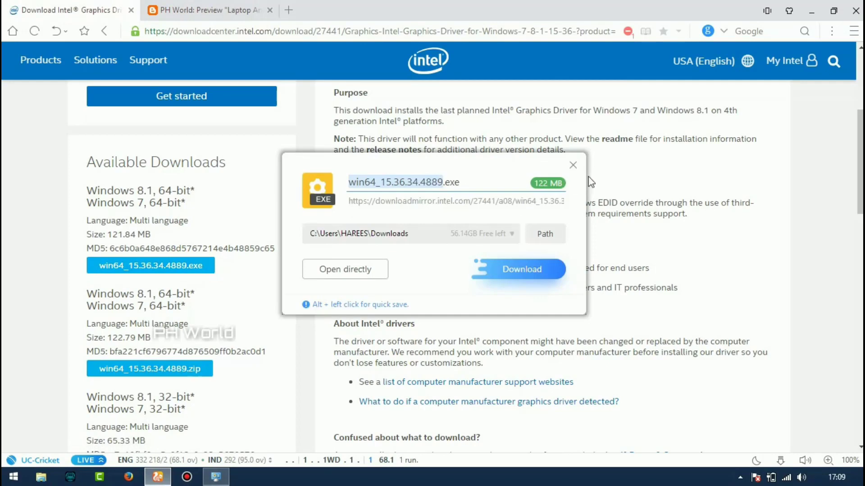
left_click(572, 165)
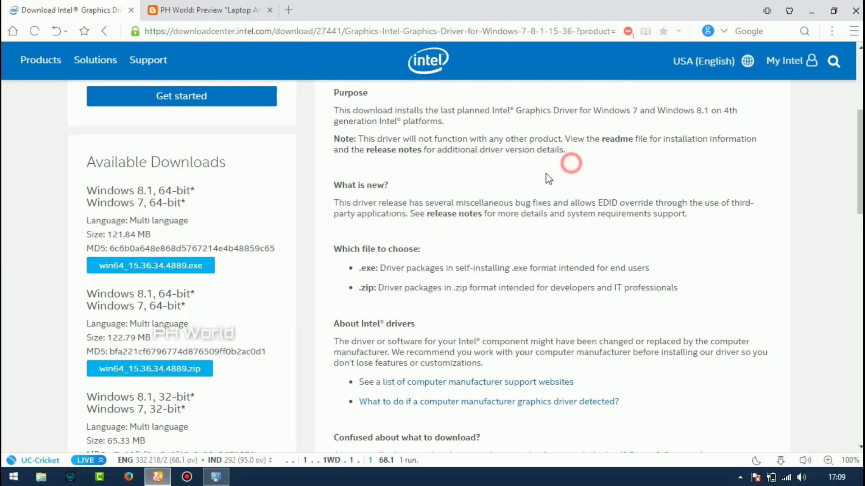
left_click(166, 369)
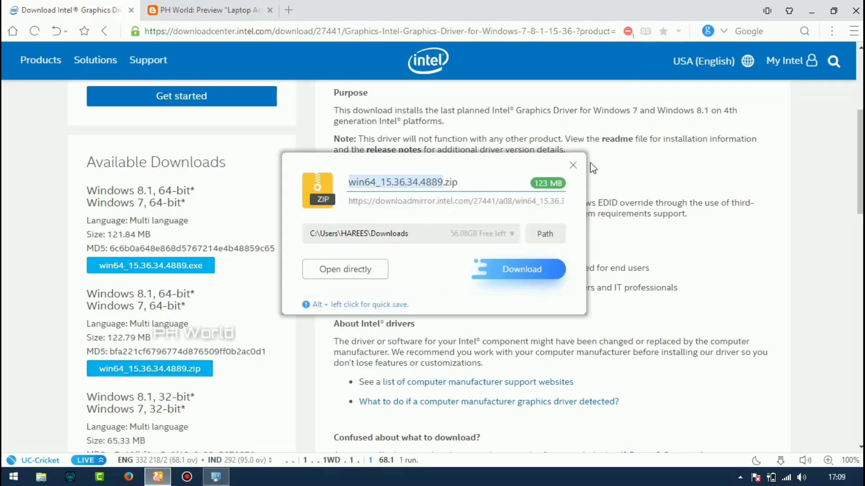
left_click(572, 167)
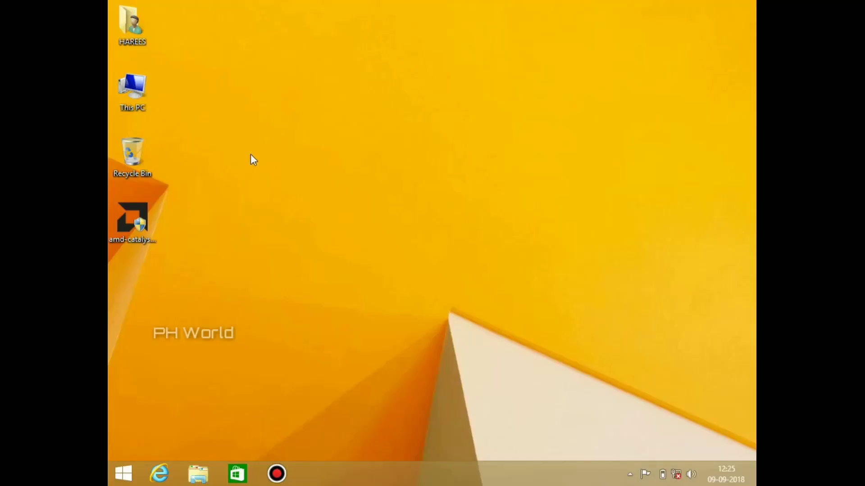
- Check the display and resolution options in the Screen Resolution settings, and close the window
right_click(288, 93)
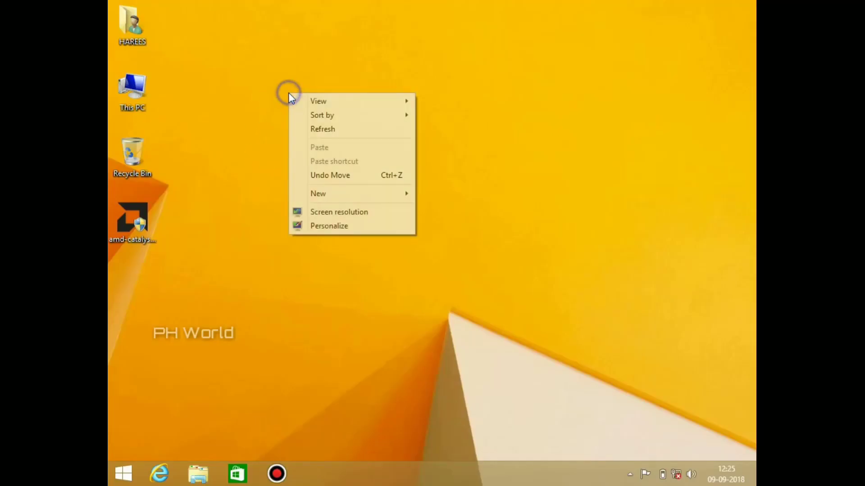
left_click(323, 134)
right_click(323, 133)
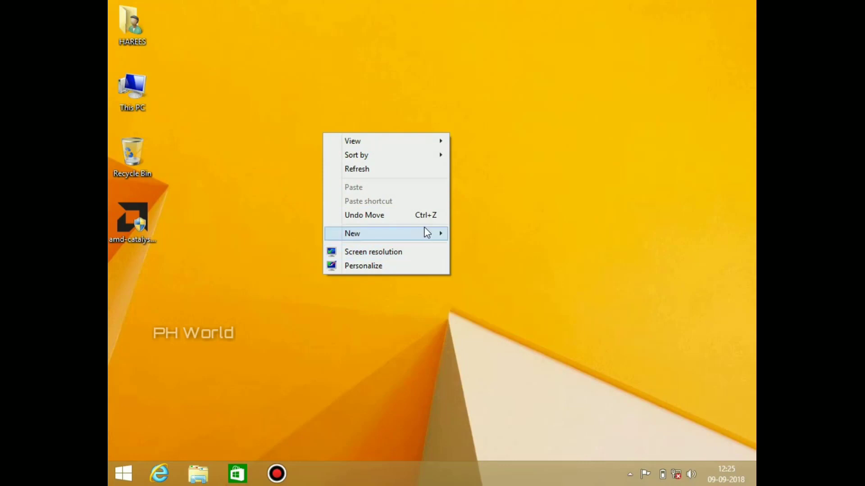
left_click(422, 252)
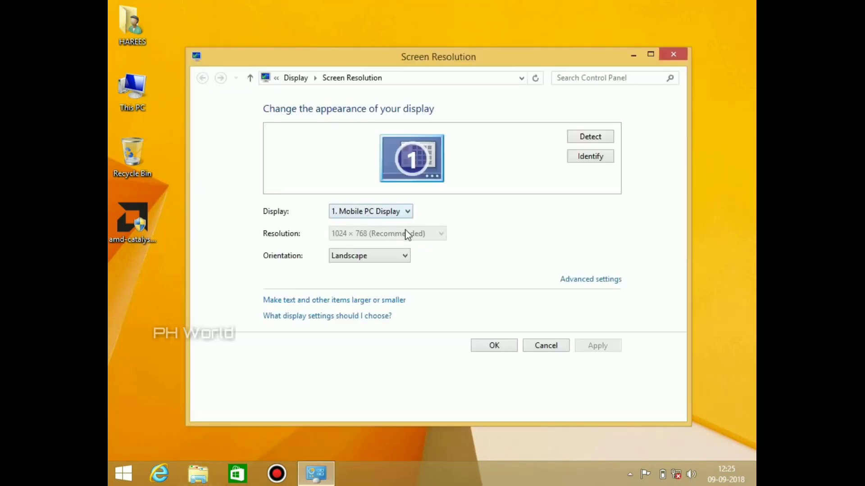
left_click(433, 234)
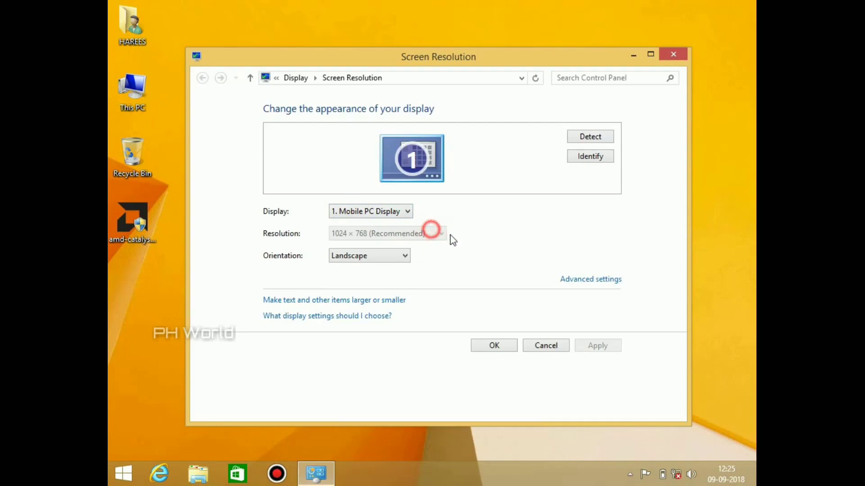
left_click(399, 210)
left_click(399, 210)
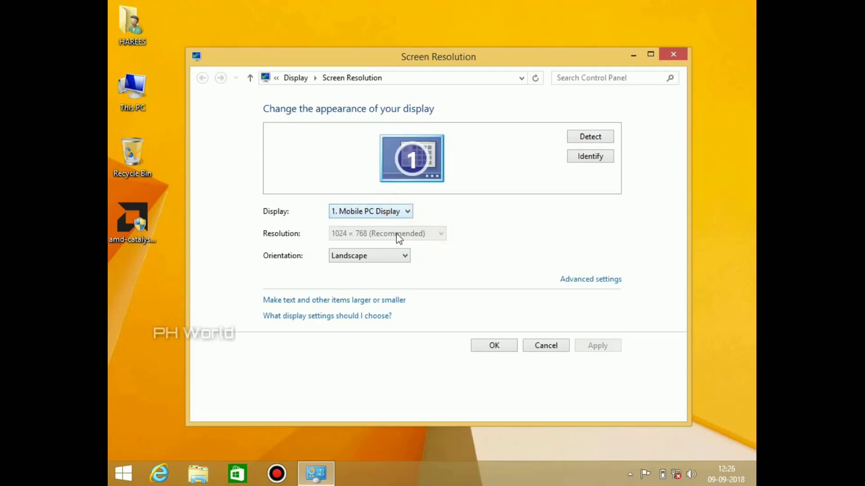
left_click(437, 234)
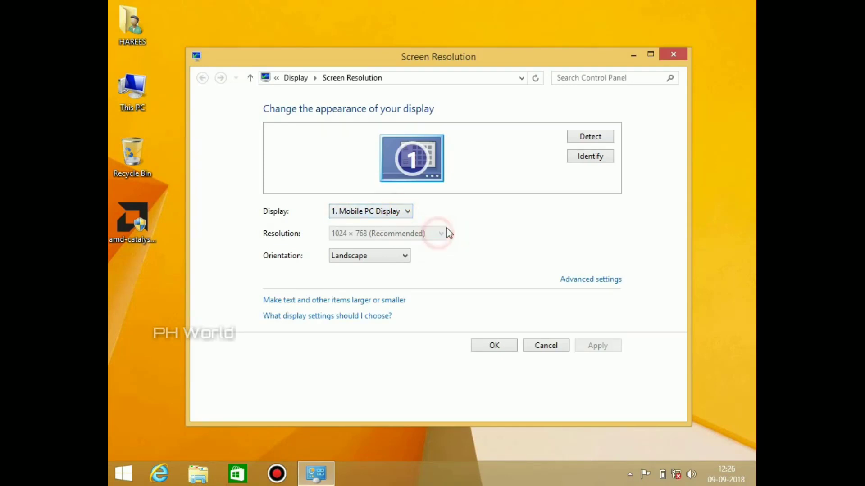
left_click(674, 54)
- Run the AMD Catalyst installer from the desktop and extract its files to the default destination folder
right_click(377, 67)
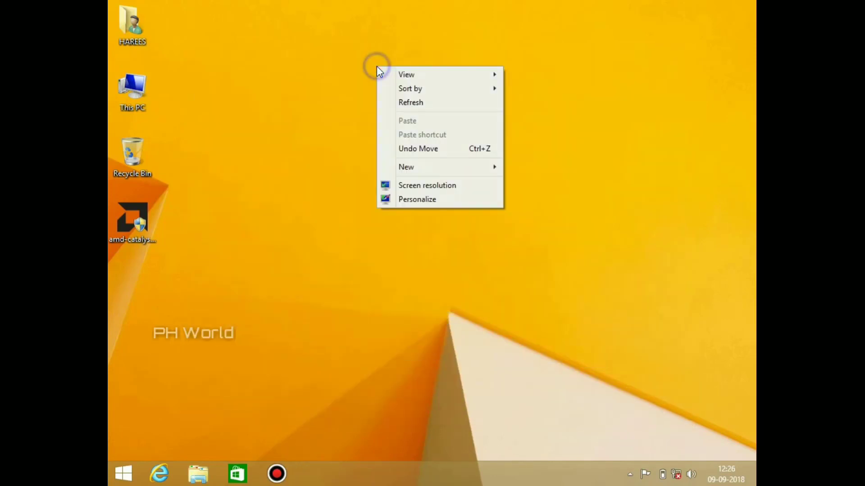
left_click(410, 100)
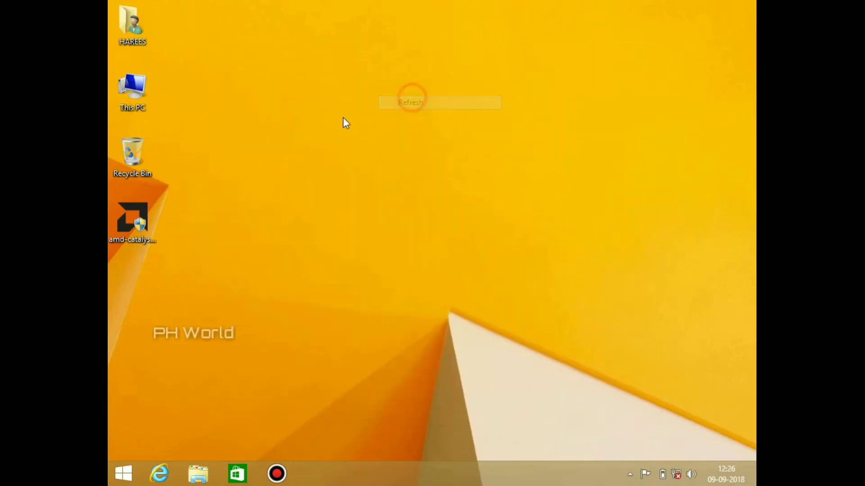
left_click(143, 208)
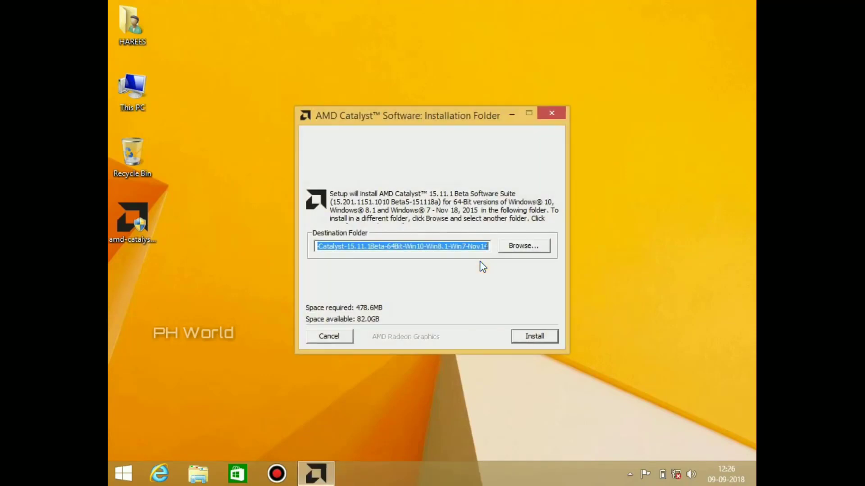
left_click(530, 338)
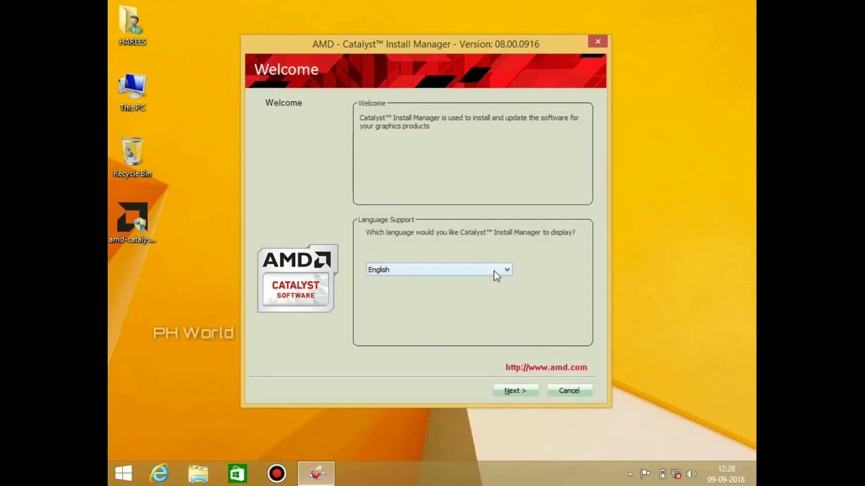
- Start an Express installation in English to C:\Program Files\AMD and accept the End User License Agreement
left_click(509, 390)
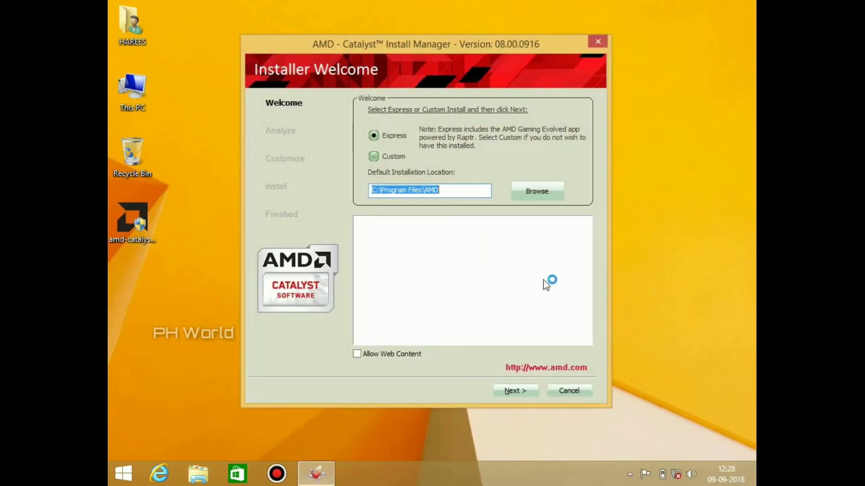
left_click(517, 390)
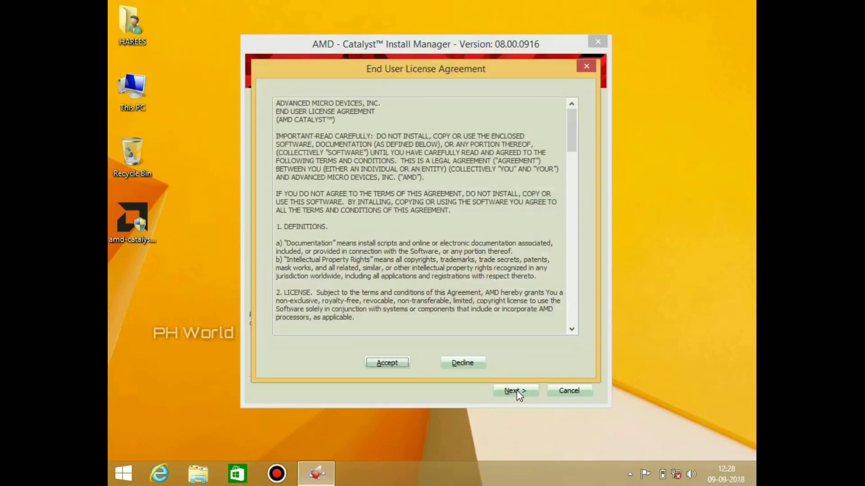
left_click(401, 363)
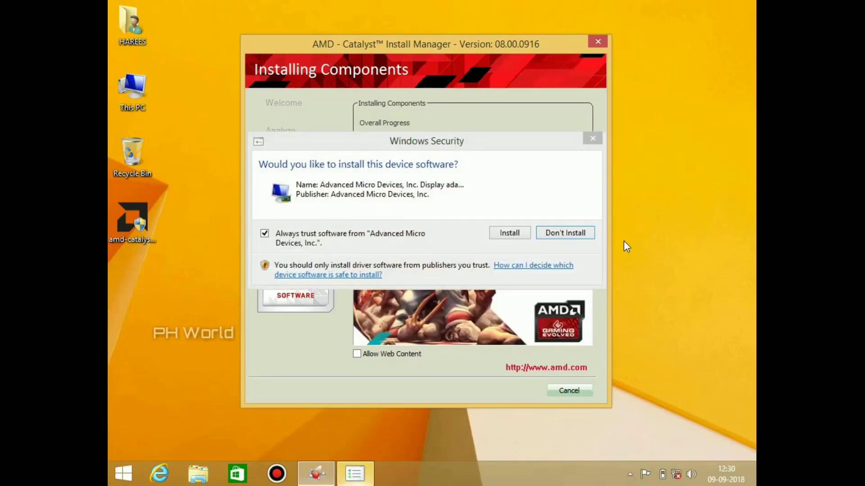
- Allow the AMD display device software to install and finish the setup without rebooting immediately
left_click(518, 233)
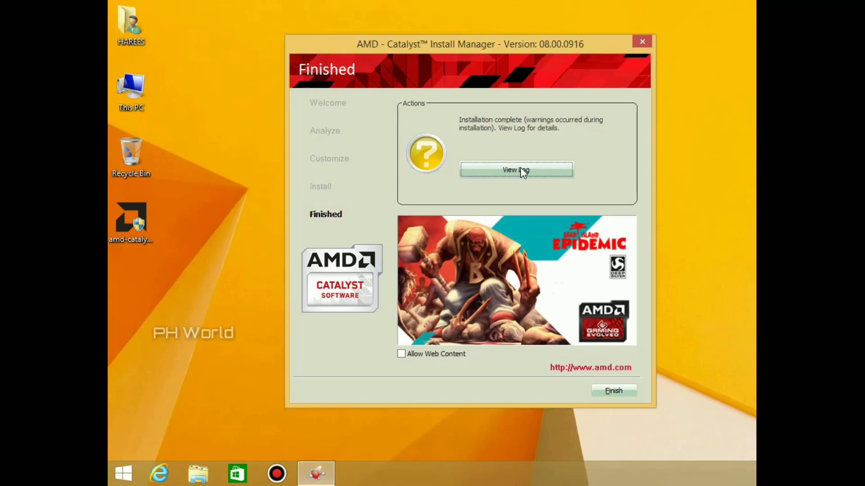
left_click(615, 394)
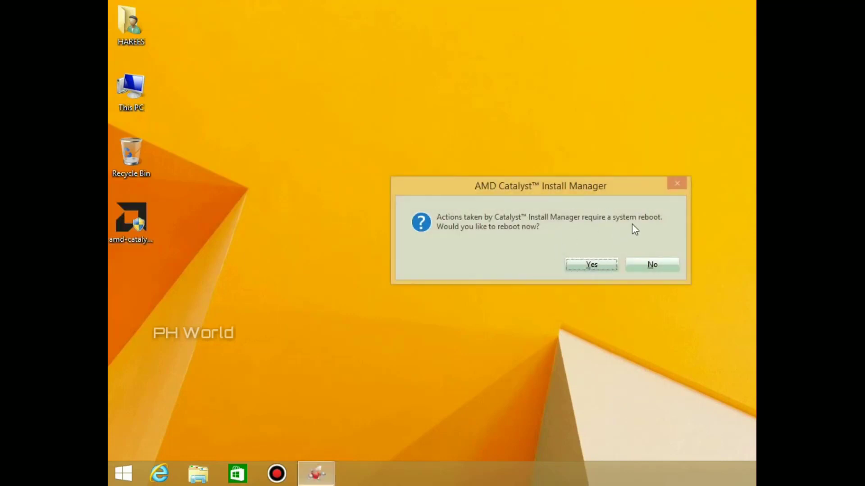
left_click(653, 266)
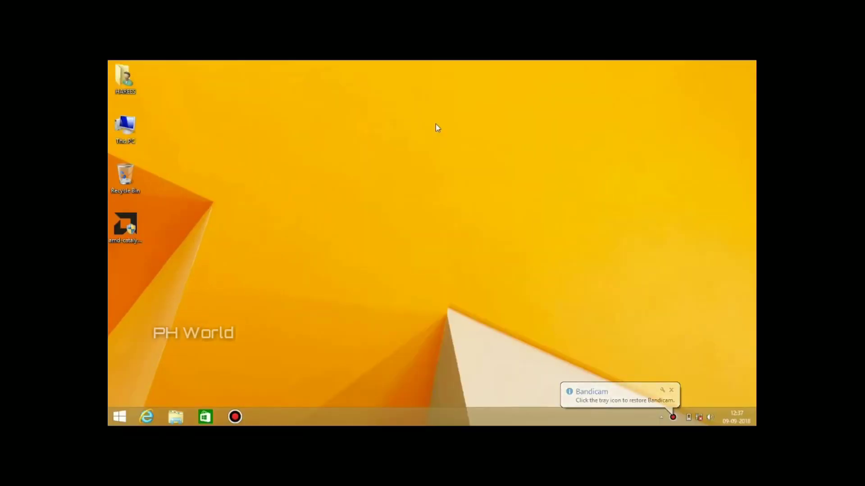
- Refresh the desktop and open AMD Catalyst Control Center through its Setup Assistant
right_click(342, 143)
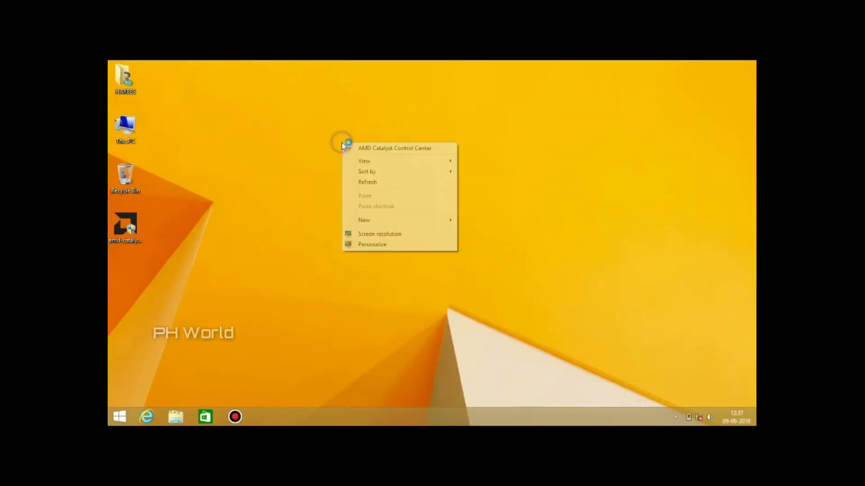
left_click(365, 182)
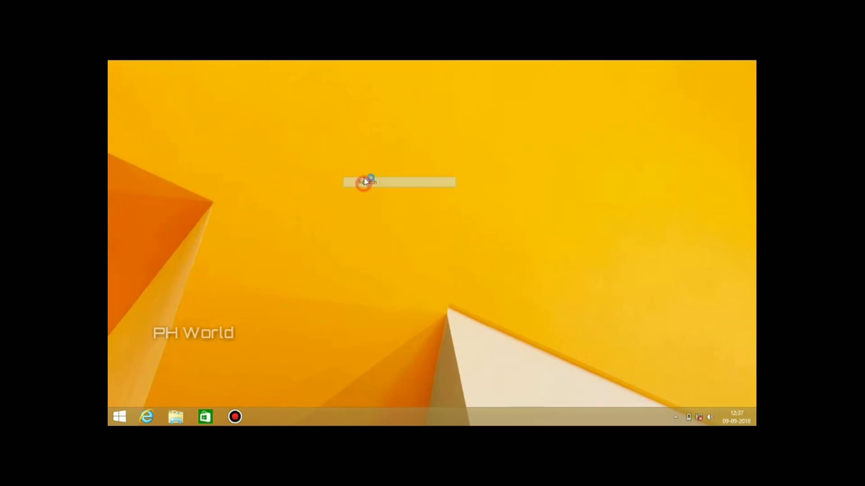
right_click(355, 154)
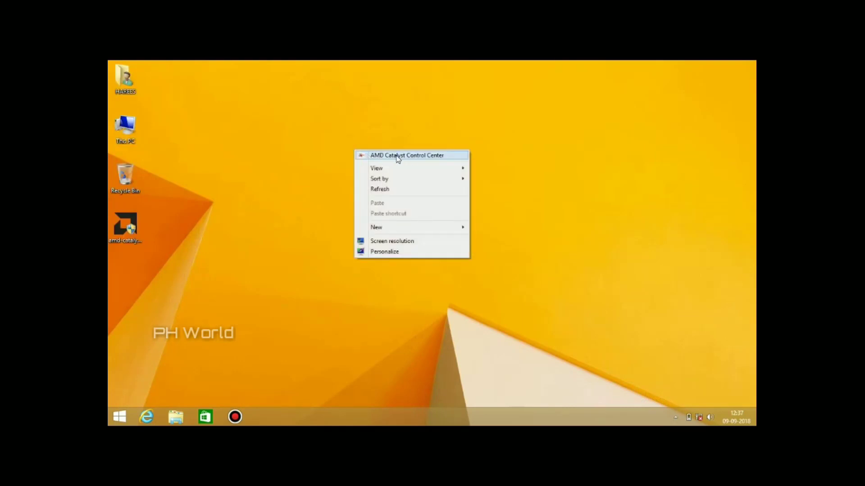
left_click(425, 156)
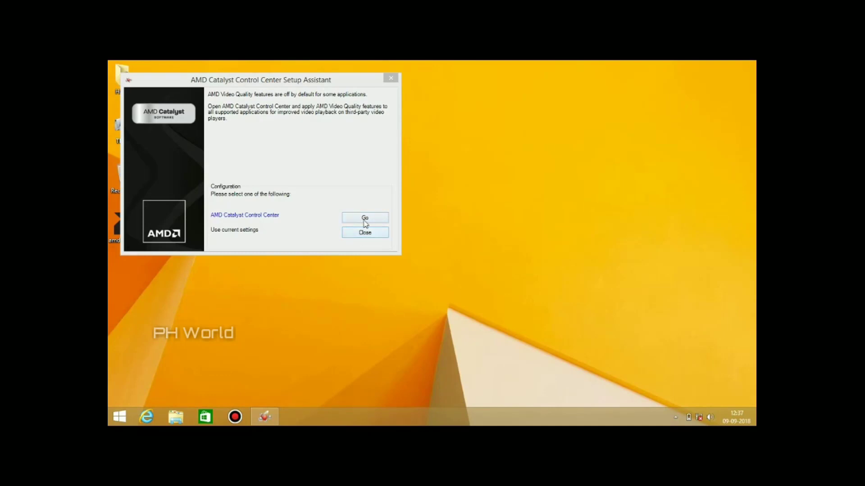
left_click(365, 220)
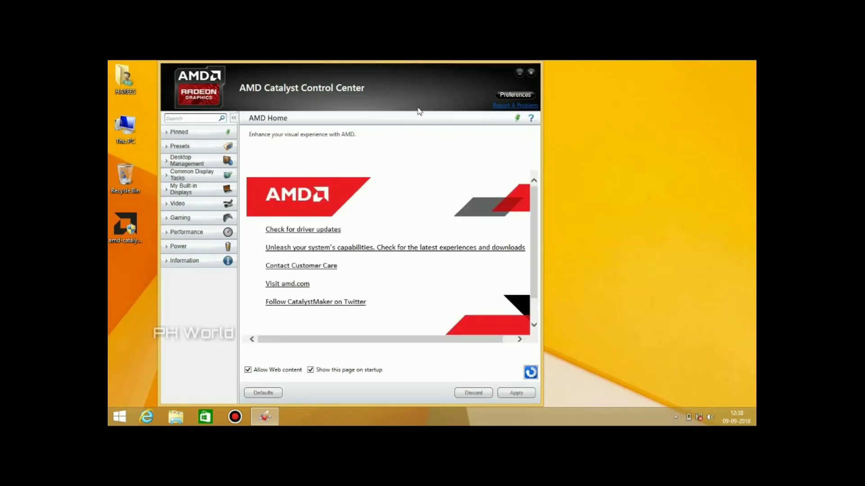
- View the 3D Application Settings for gaming in AMD Catalyst Control Center, and close the program
left_click(179, 218)
left_click(191, 230)
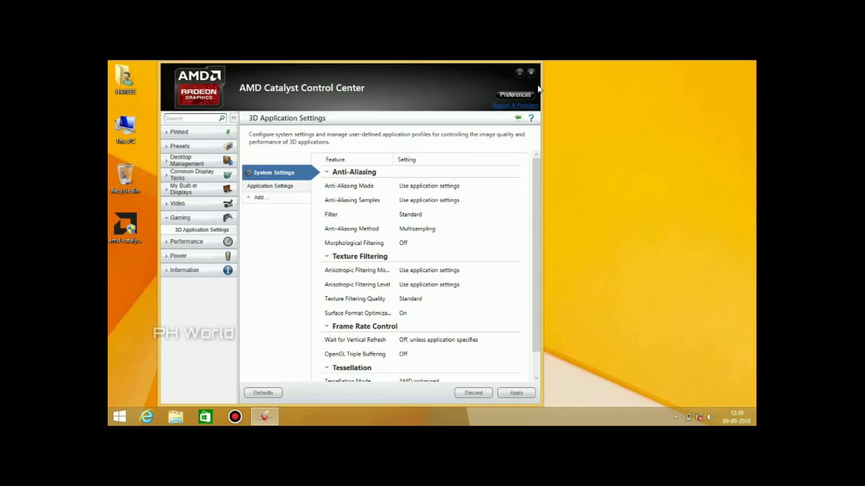
left_click(531, 73)
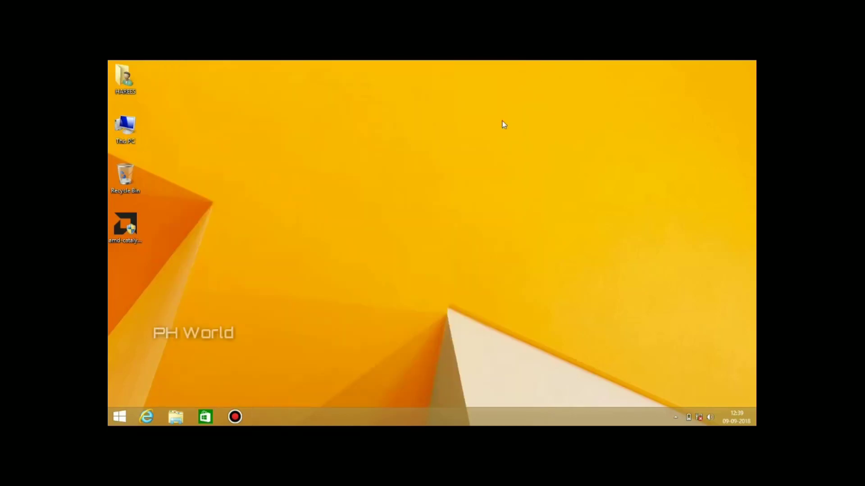
- Open the Screen Resolution settings for the desktop and check which displays are available
right_click(503, 123)
left_click(537, 211)
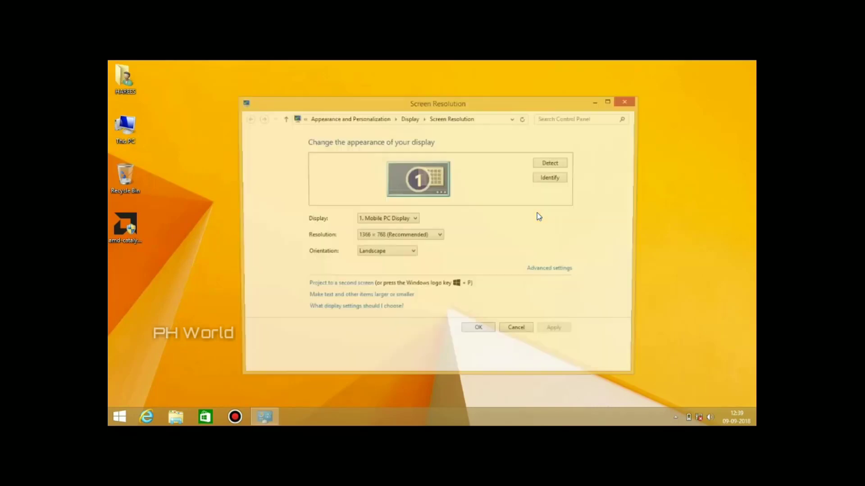
left_click(408, 219)
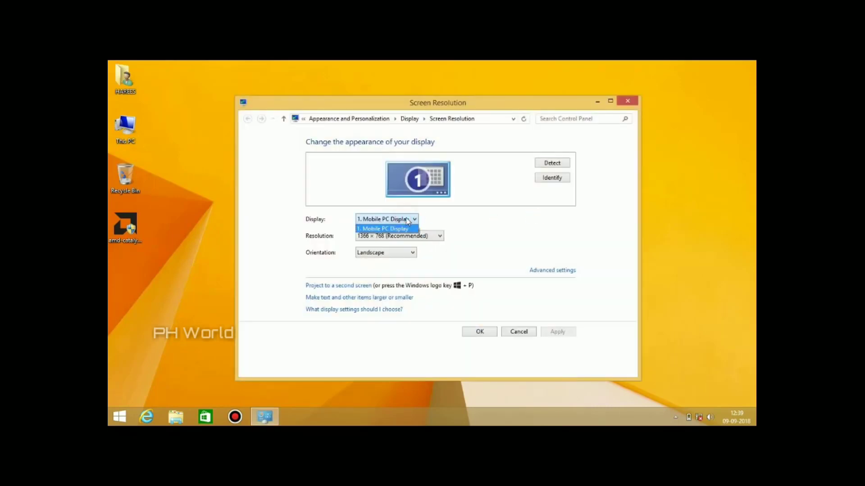
left_click(402, 220)
- Set the display resolution to the highest option, 1366 × 768 (Recommended), and accept the settings
left_click(411, 235)
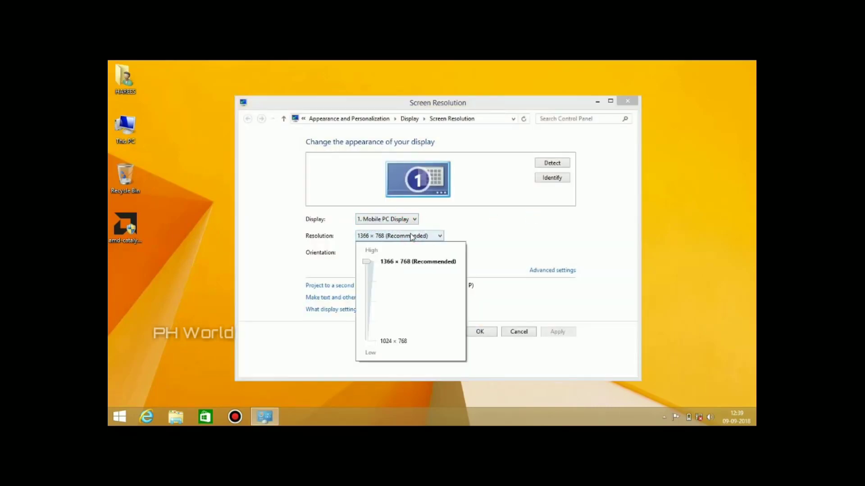
left_click_drag(368, 264, 370, 229)
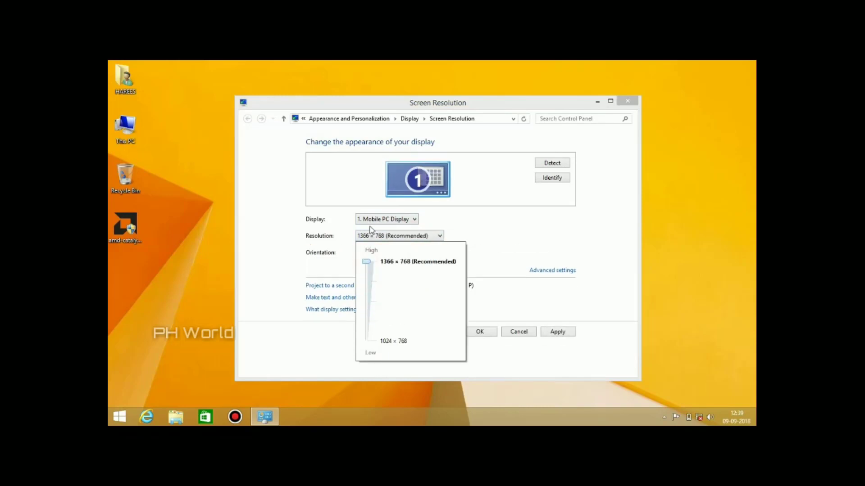
left_click(466, 232)
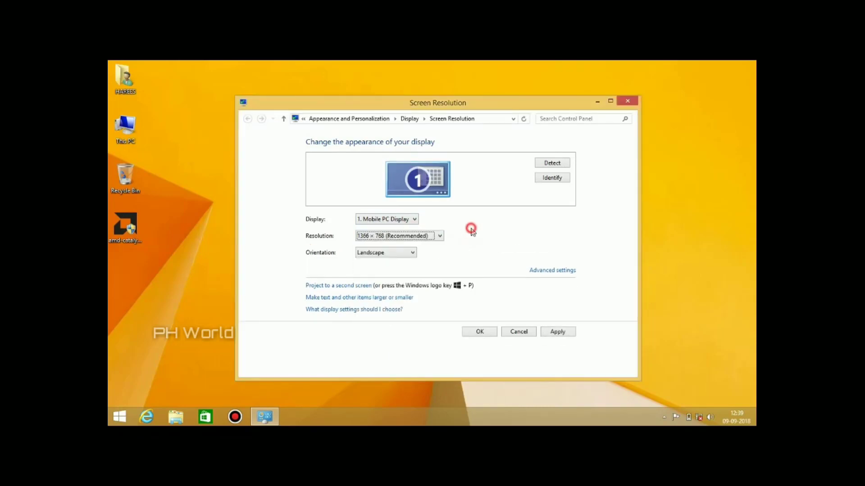
left_click(473, 335)
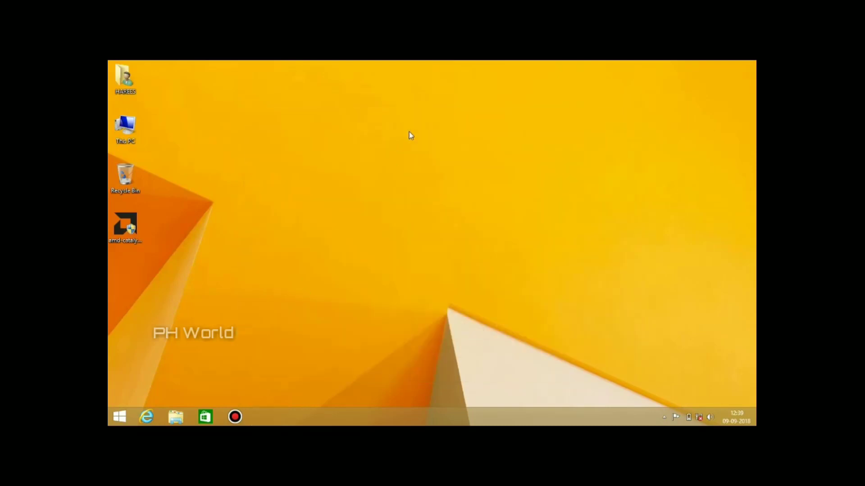